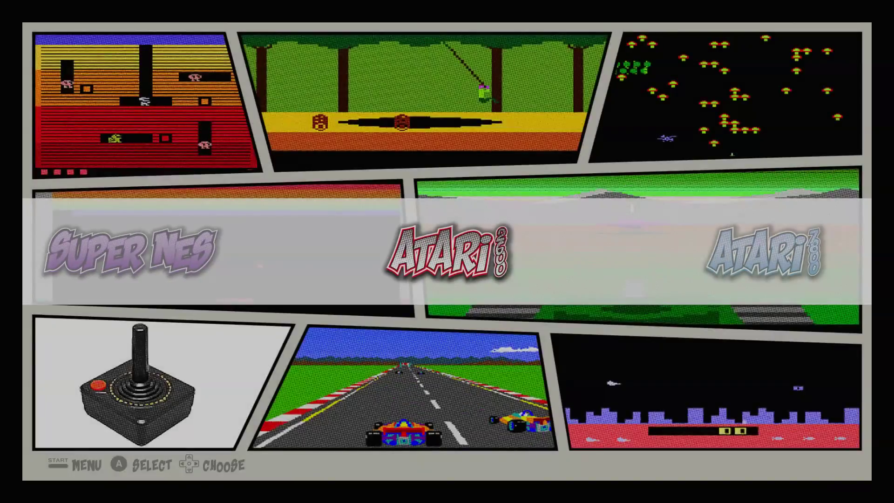
- Scroll the system carousel right past FB Alpha and Famicom Disk System to Game Gear
key("Right")
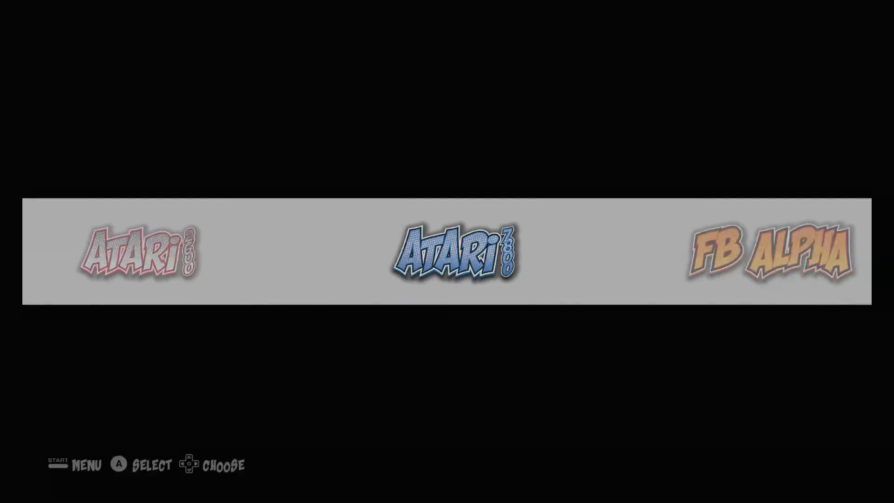
key("Right")
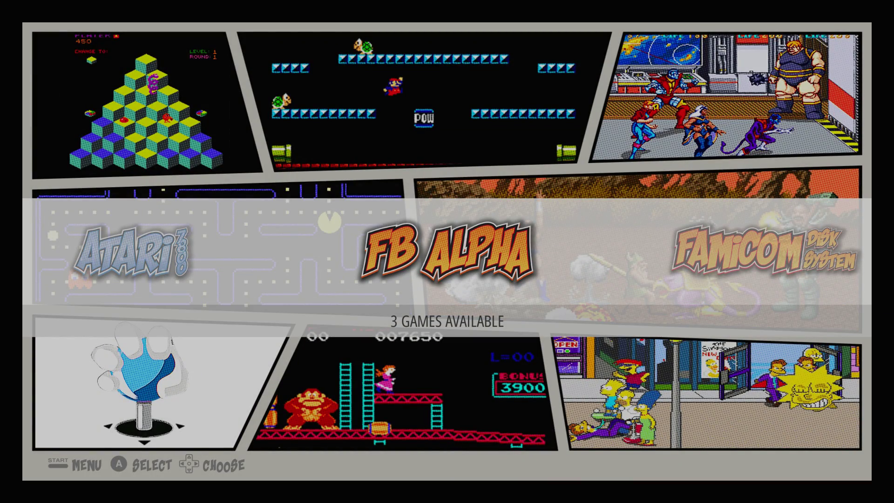
key("Right")
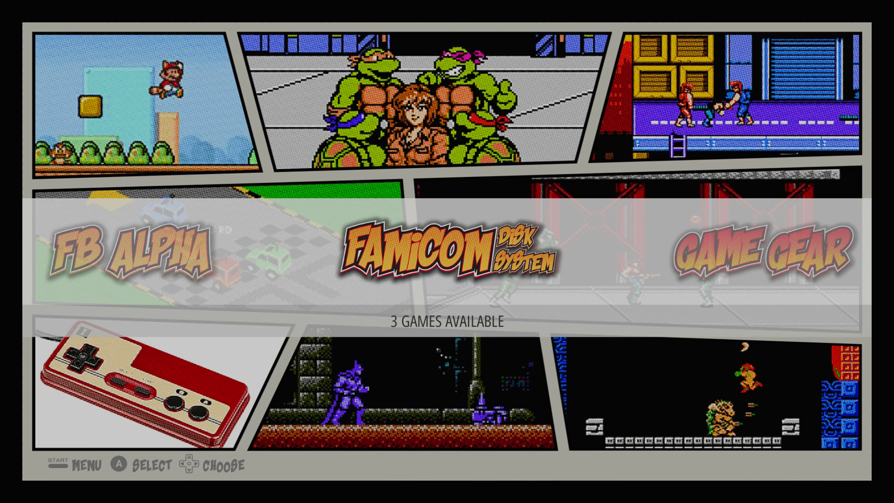
key("Right")
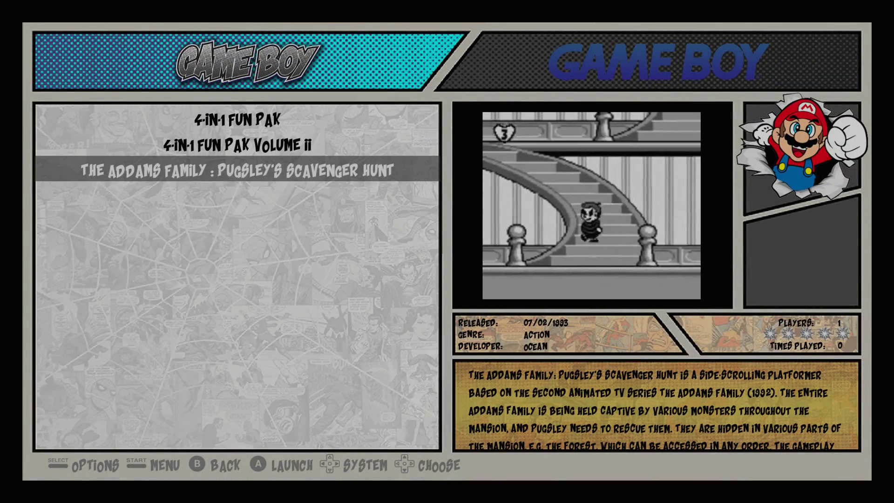
- Enter the game lists, browse FB Alpha and Atari games, then back out to the carousel
key("Return")
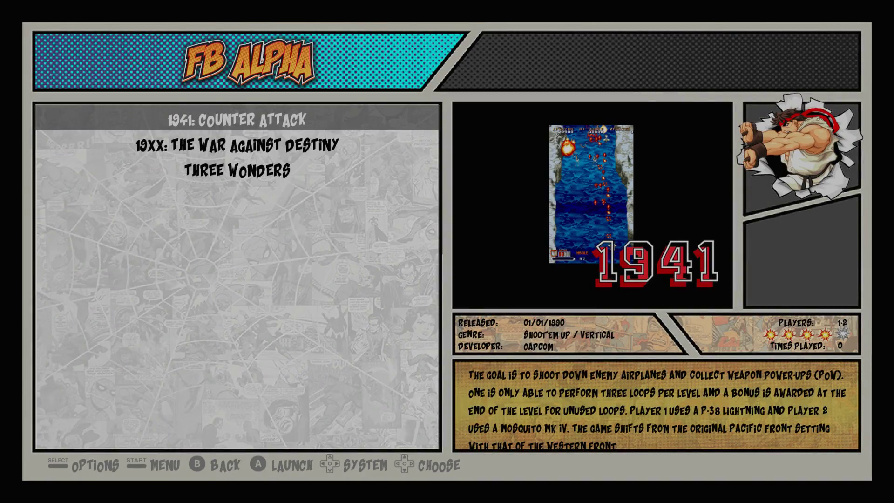
key("Down")
key("Down")
key("Up")
key("Up")
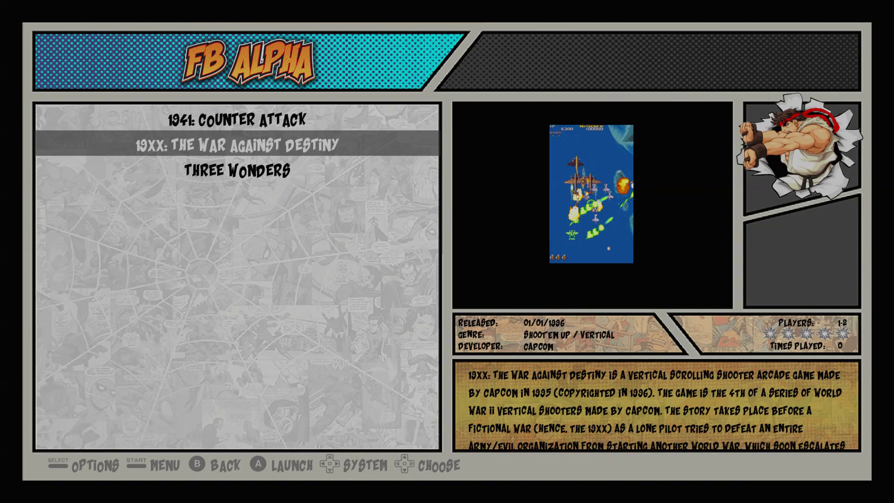
key("Left")
key("Left")
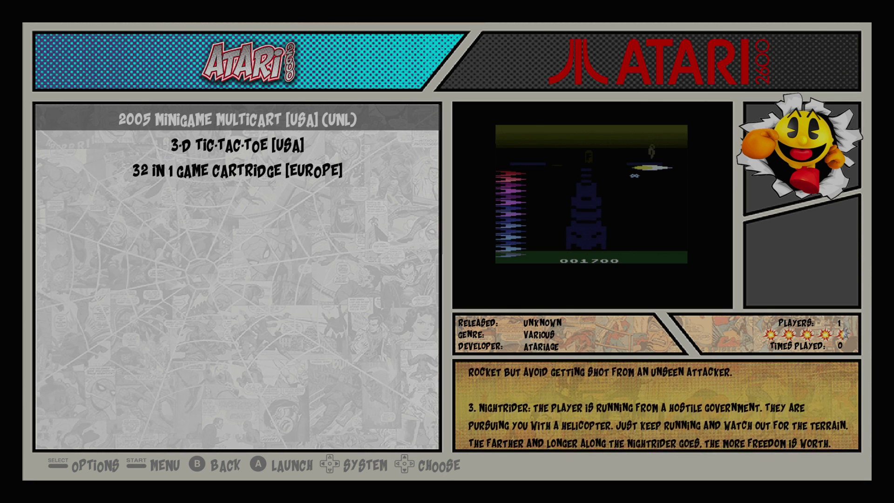
key("Escape")
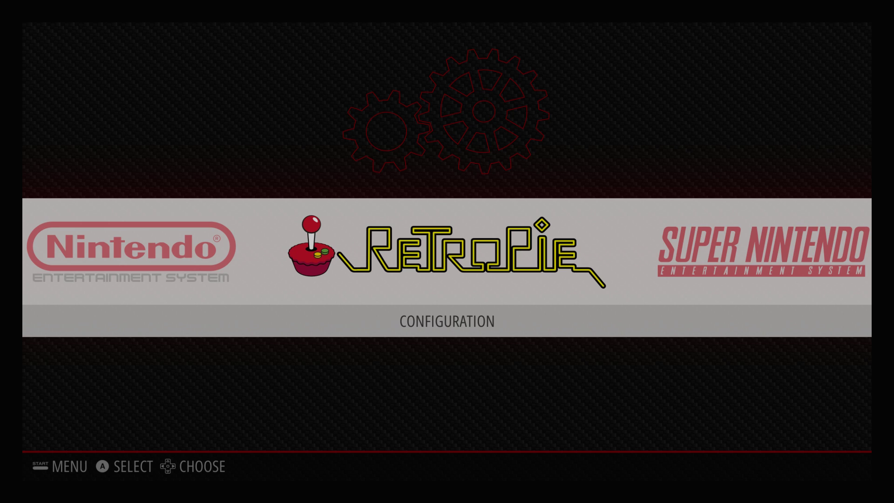
- Open RetroPie Configuration and launch RETROPIE SETUP
key("Return")
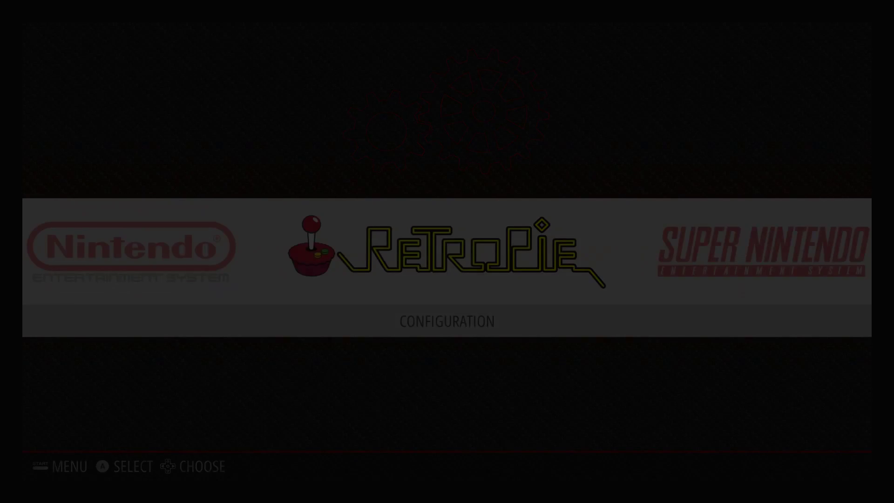
key("Down")
key("Down")
key("Down")
key("Down")
key("Down")
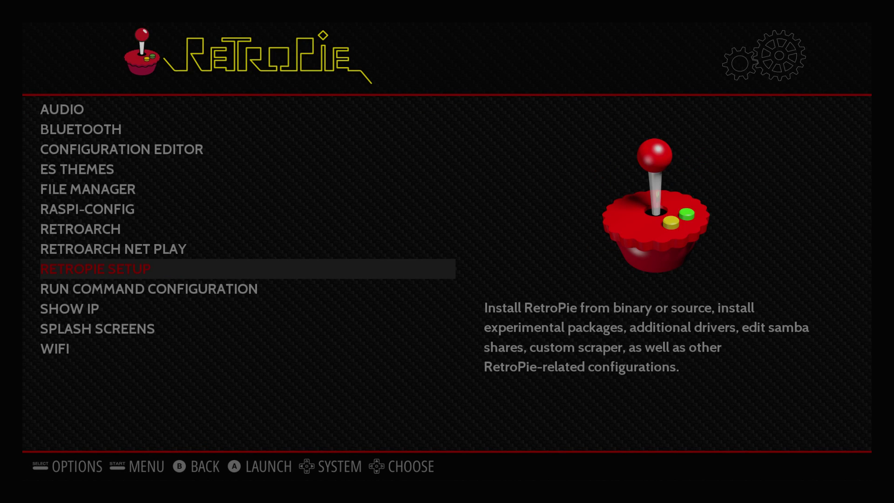
key("Return")
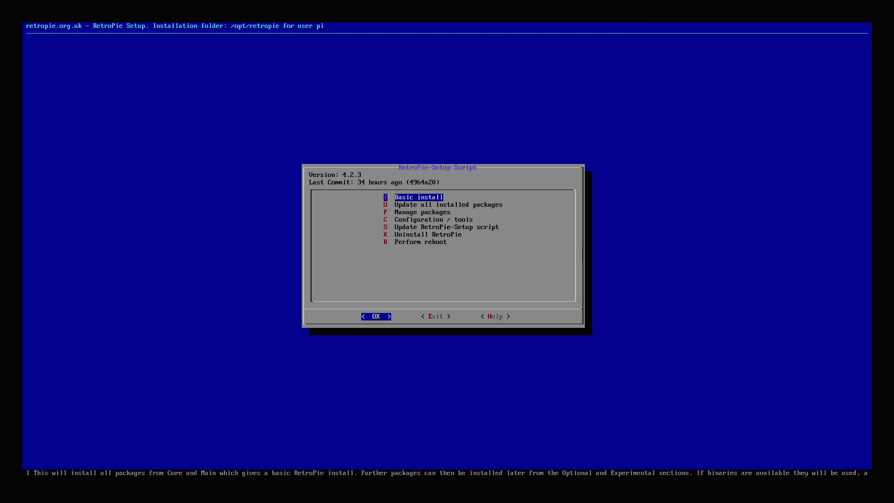
- Update the RetroPie-Setup script with Yes, dismiss the notice, and exit the script
key("Down")
key("Down")
key("Down")
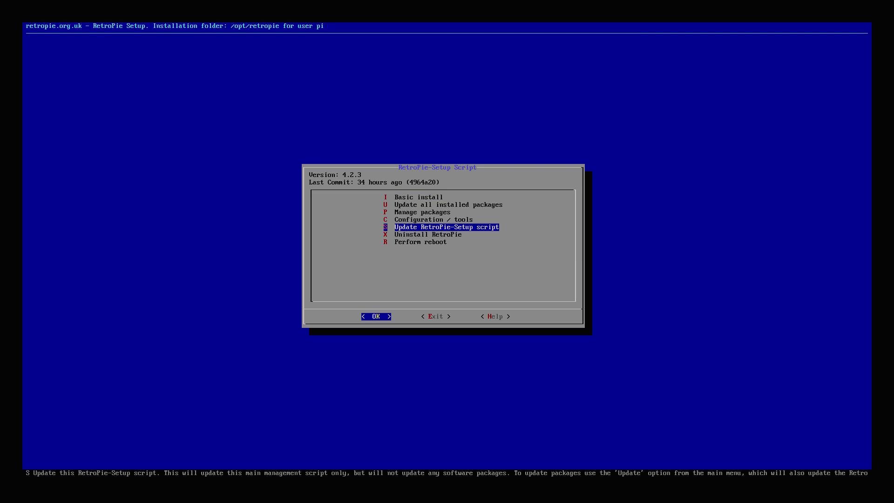
key("Return")
key("Left")
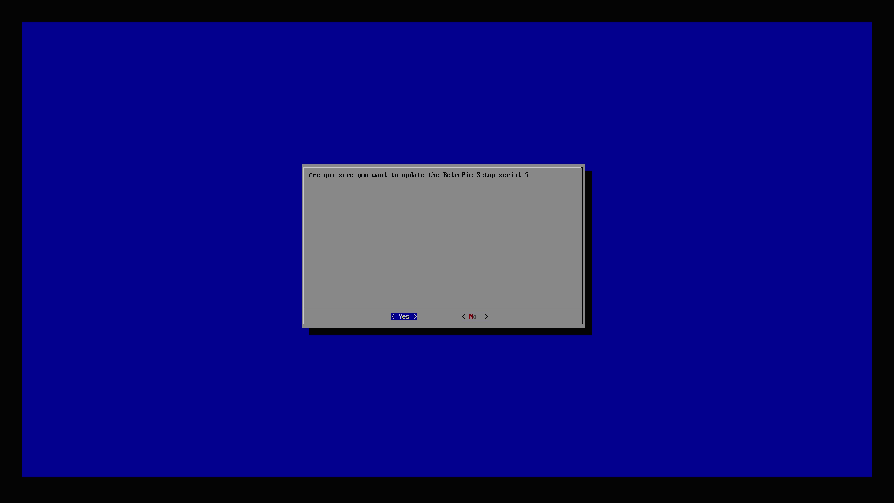
key("Return")
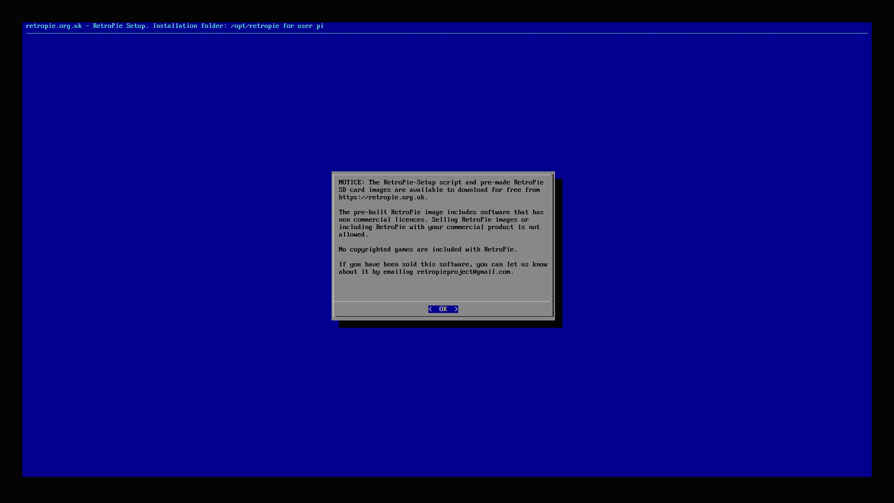
key("Return")
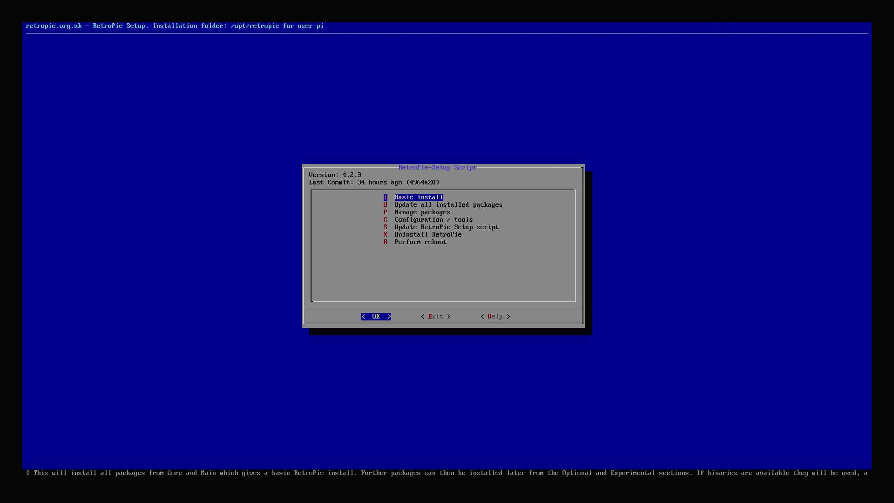
key("Right")
key("Return")
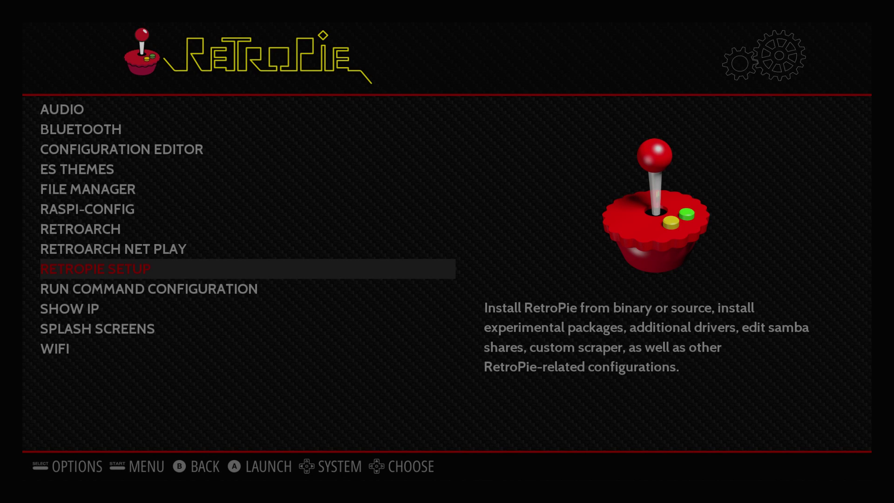
- In ES Themes, pick item 41 ComicBook rather than ComicBook_4-3 and install it
key("Up")
key("Up")
key("Up")
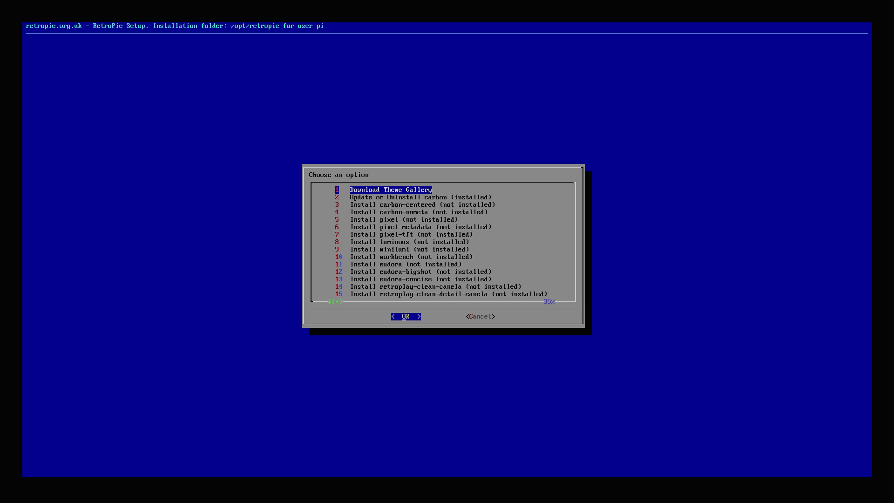
key("Down")
key("Down")
key("Down")
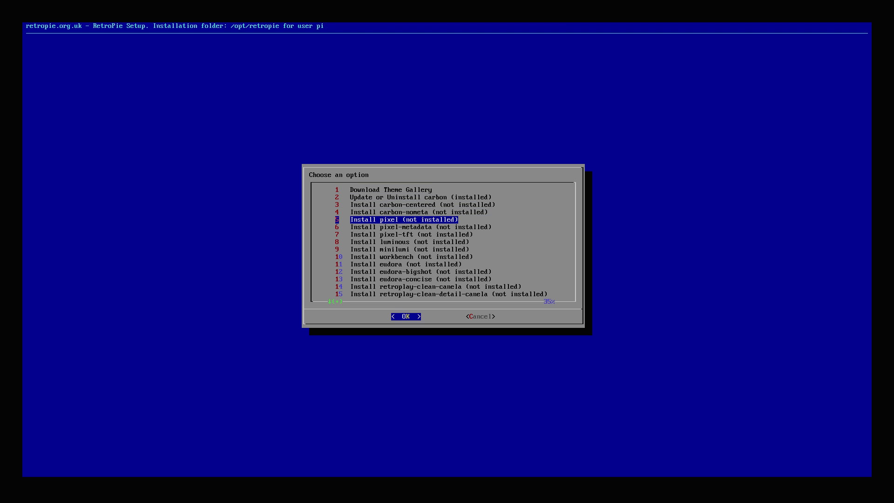
key("Down")
key("Down")
key("Down")
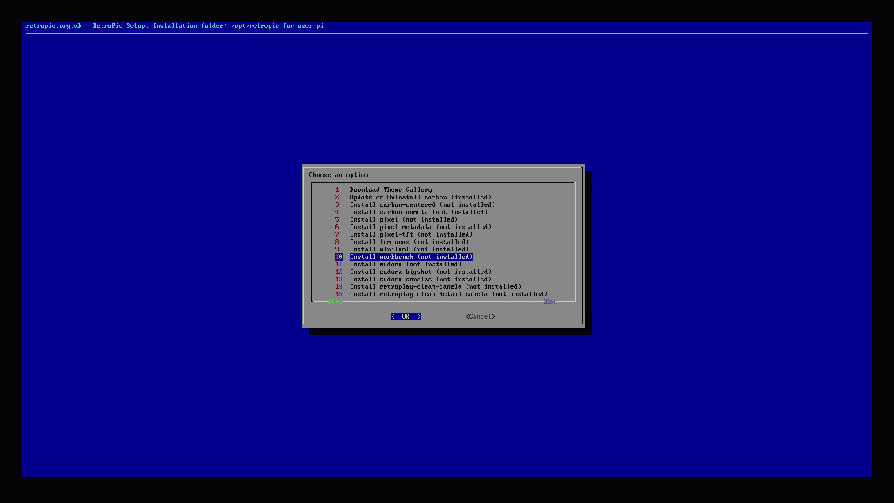
key("Down")
key("Down")
key("Down")
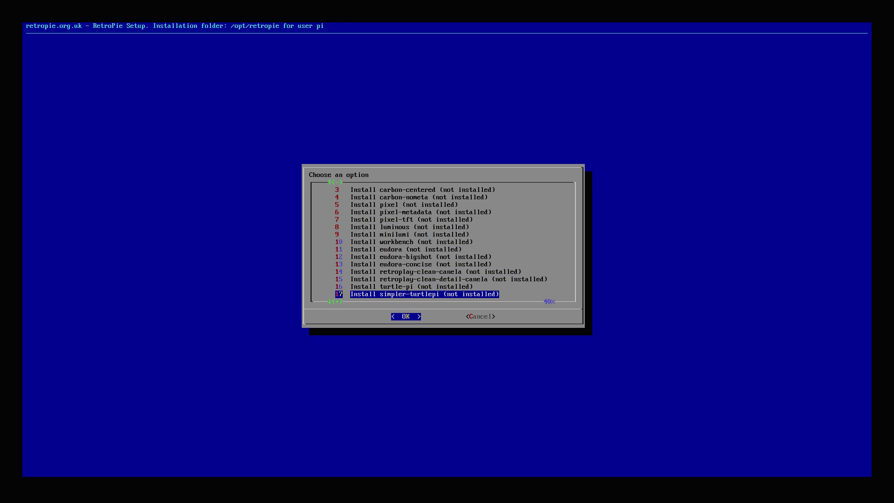
key("Down")
key("Down")
key("Down")
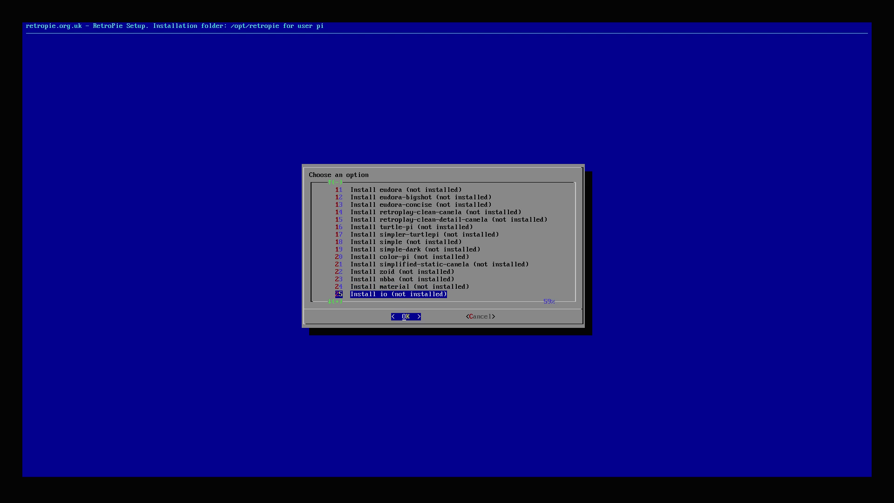
key("Down")
key("Down")
key("Down")
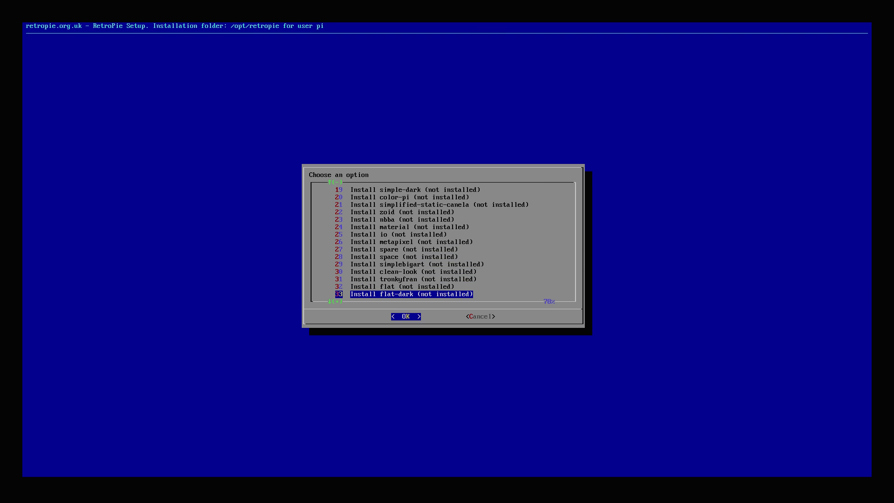
key("Down")
key("Down")
key("Down")
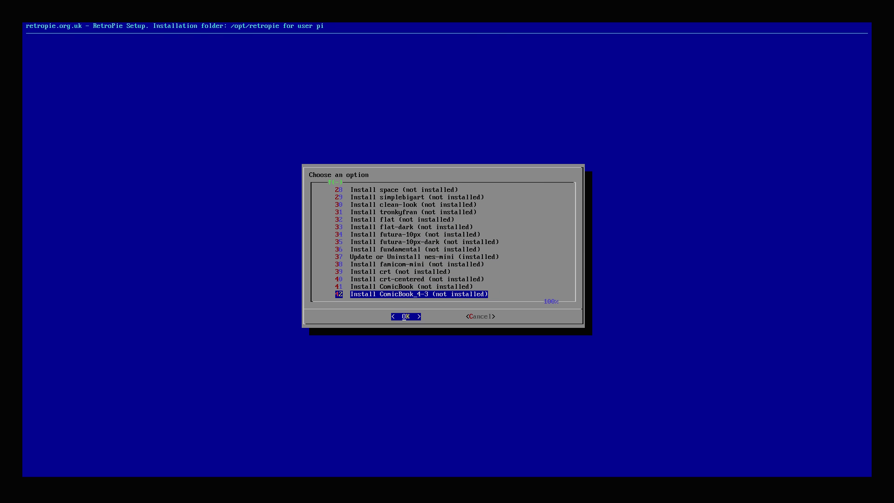
key("Up")
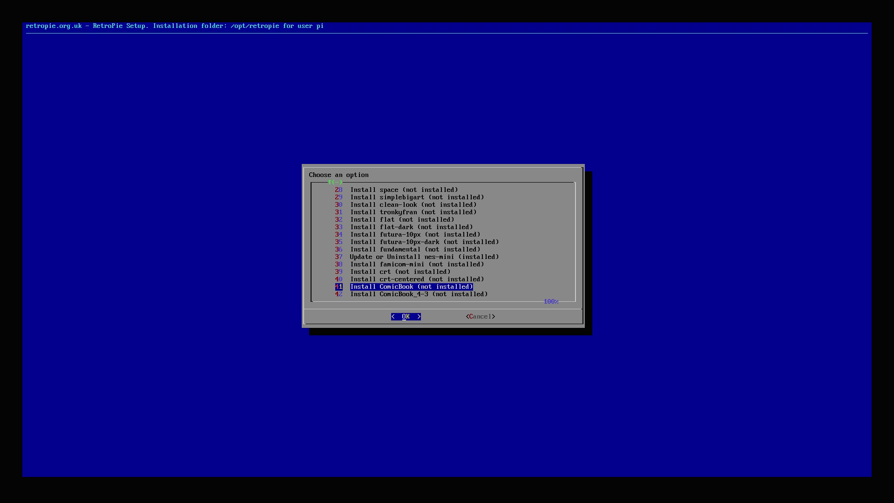
key("Down")
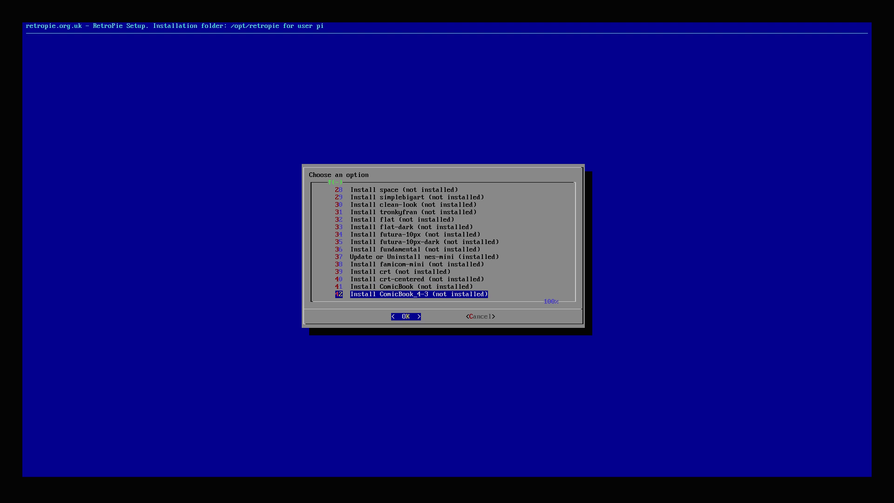
key("Up")
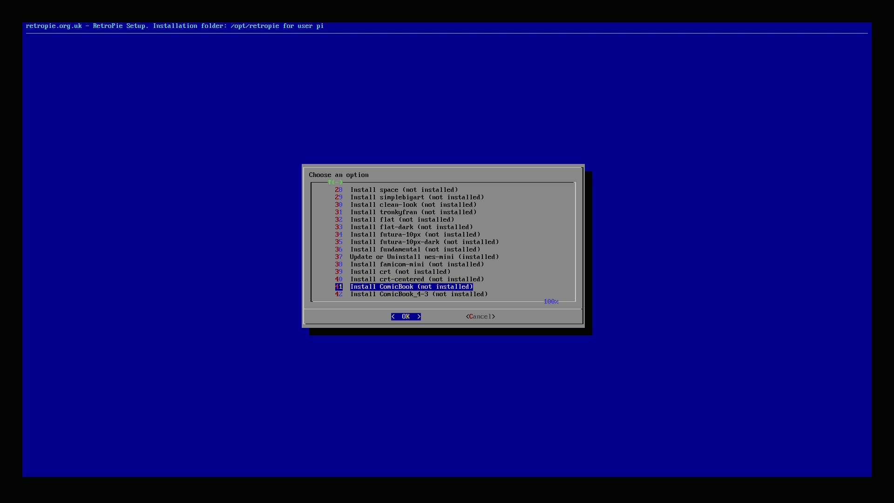
key("Return")
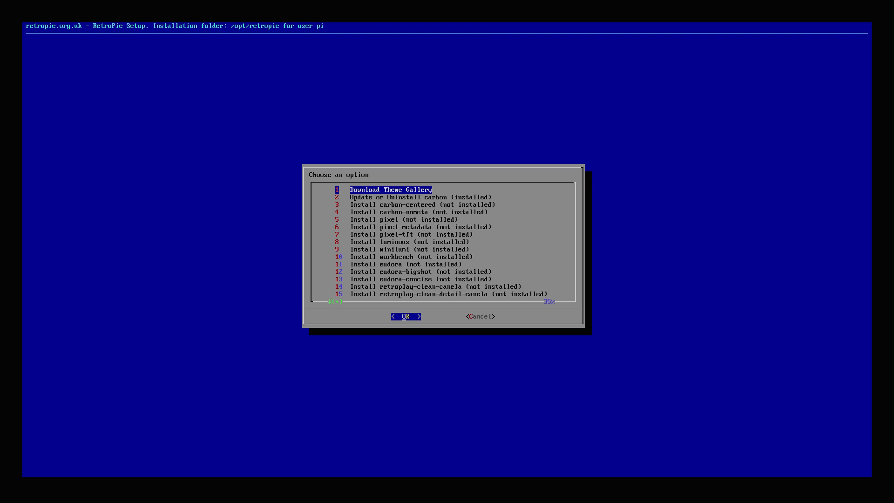
- Review the theme list past metapixel and famicom-mini up to the installed nes-mini theme
key("Down")
key("Down")
key("Down")
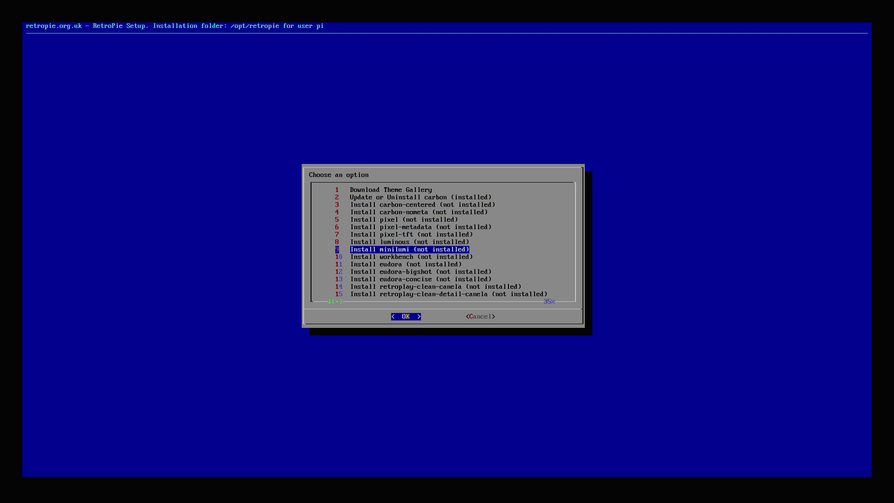
key("Down")
key("Down")
key("Down")
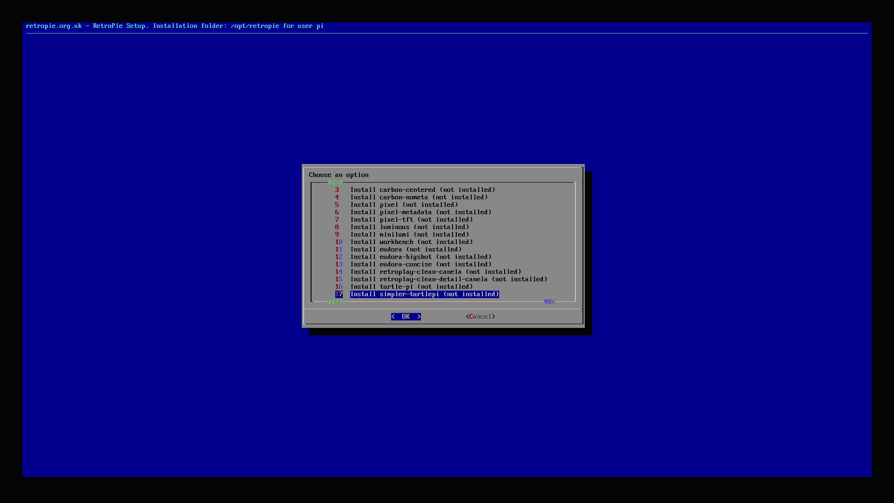
key("Down")
key("Down")
key("Down")
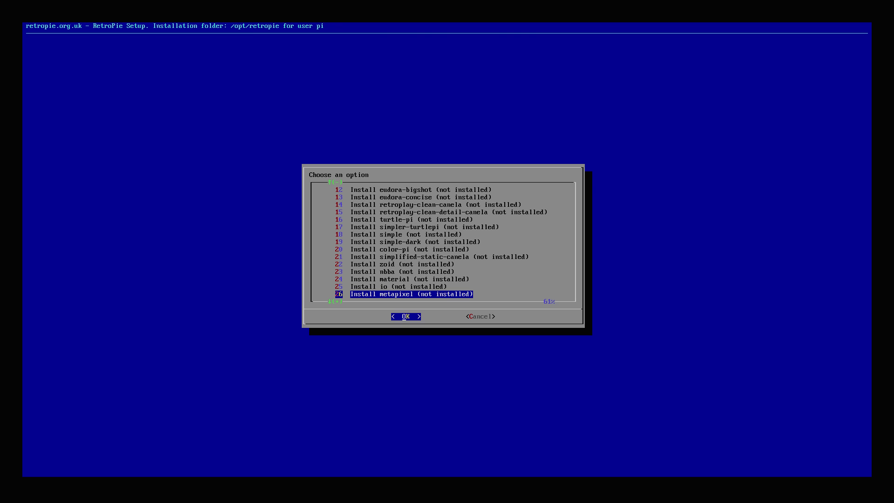
key("Down")
key("Down")
key("Down")
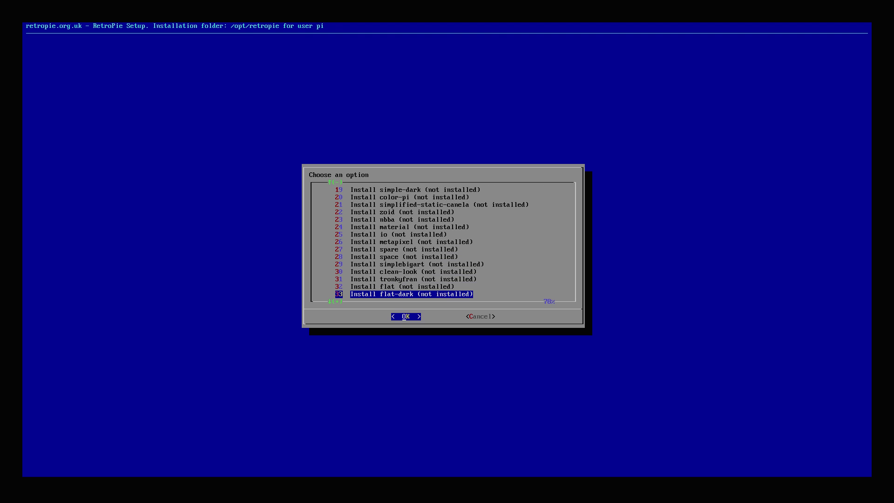
key("Down")
key("Down")
key("Down")
key("Up")
key("Up")
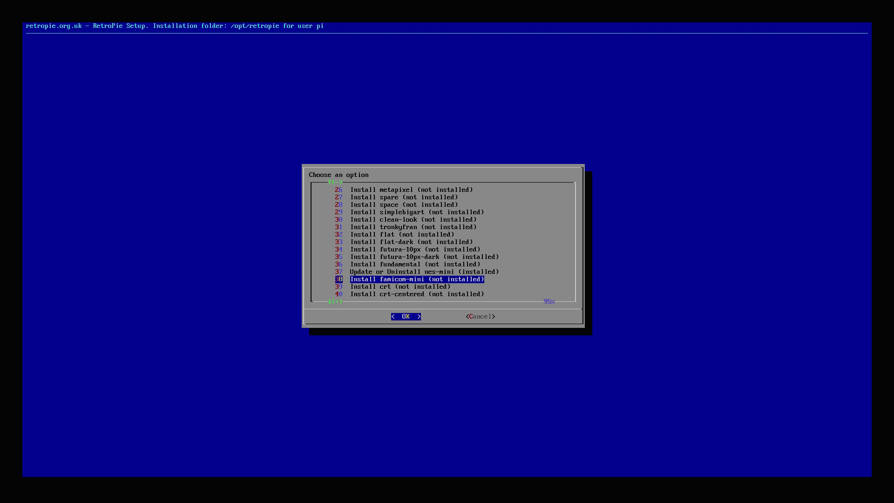
key("Up")
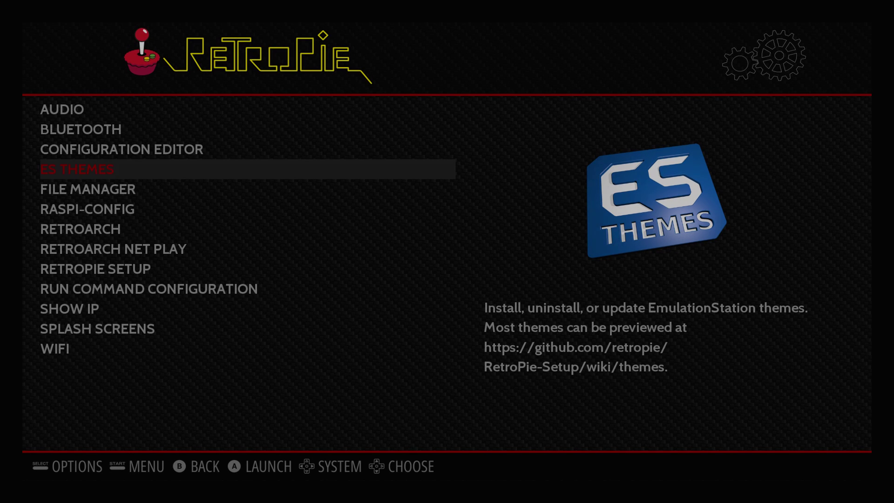
- Open UI Settings from the main menu and switch THEME SET to COMICBOOK
key("Return")
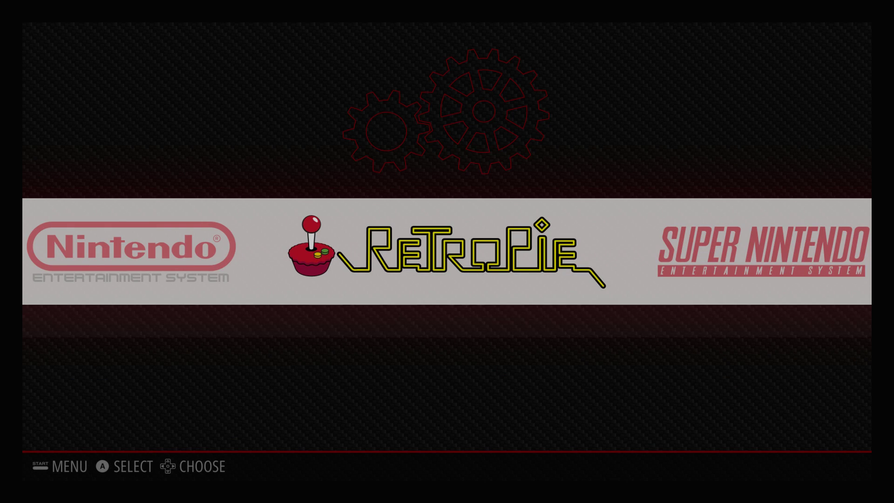
key("F1")
key("Down")
key("Down")
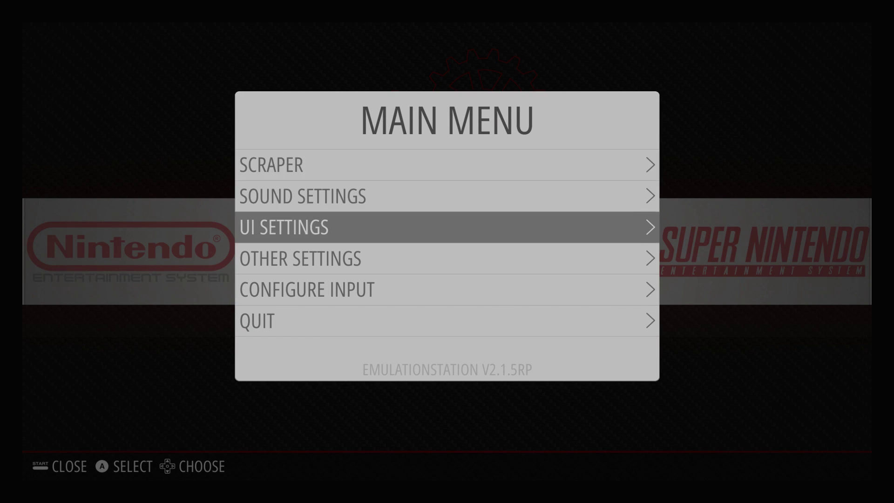
key("Return")
key("Down")
key("Down")
key("Down")
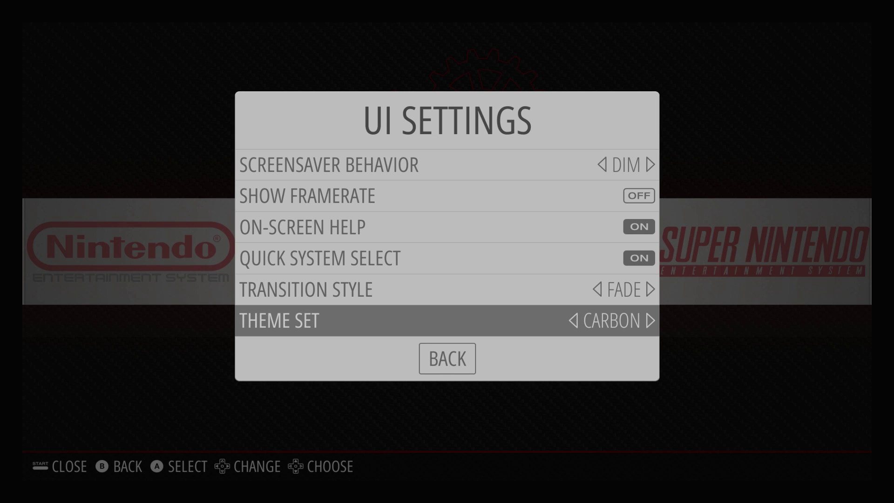
key("Right")
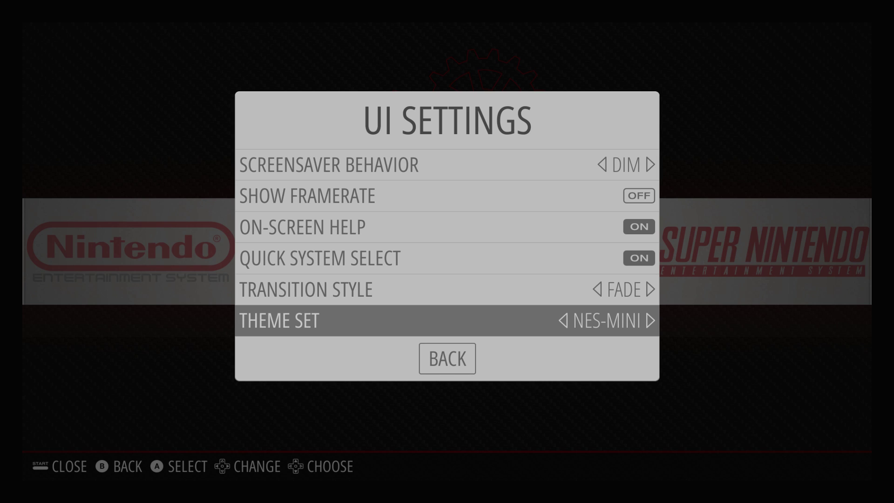
key("Left")
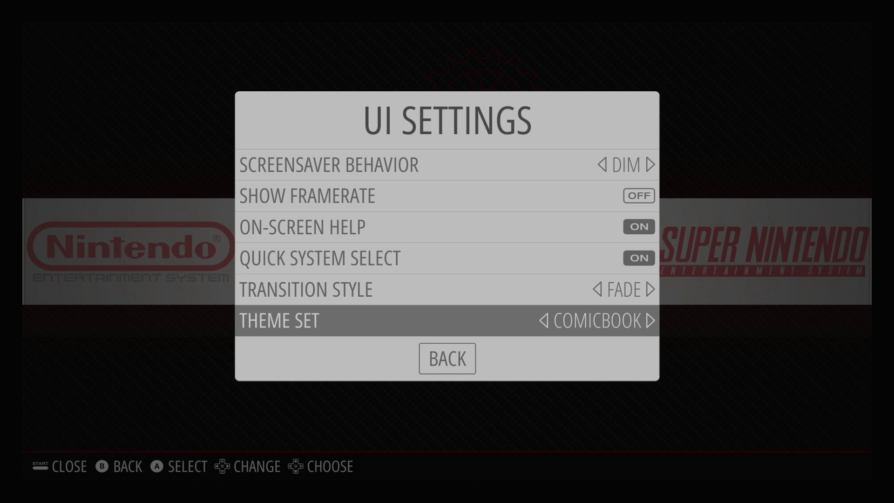
- Select BACK and close the menus to apply the ComicBook look to the carousel
key("Down")
key("Up")
key("Down")
key("Up")
key("Down")
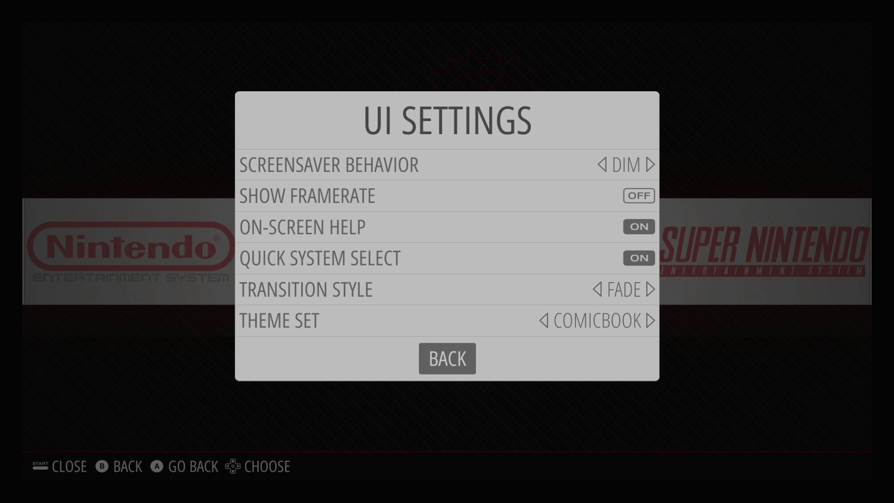
key("Return")
key("Escape")
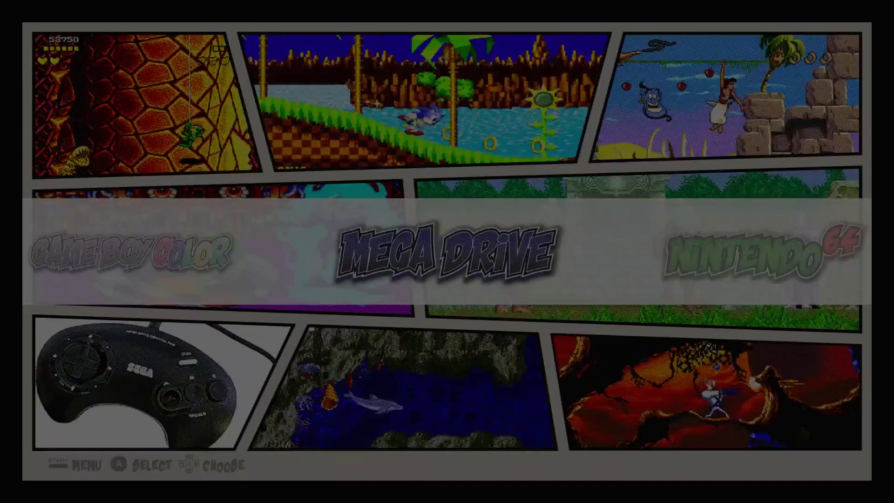
- Preview the Mega Drive and Game Gear game lists, then move the carousel to Atari 7800
key("Down")
key("Down")
key("Down")
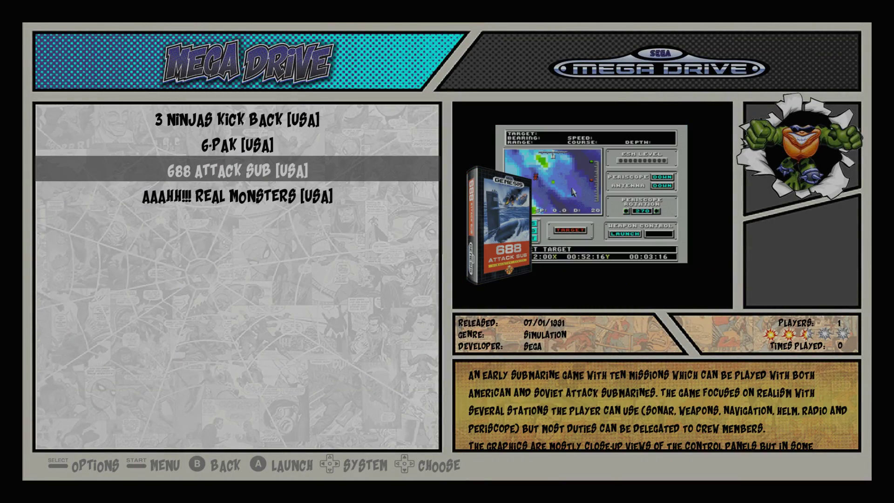
key("Escape")
key("Left")
key("Left")
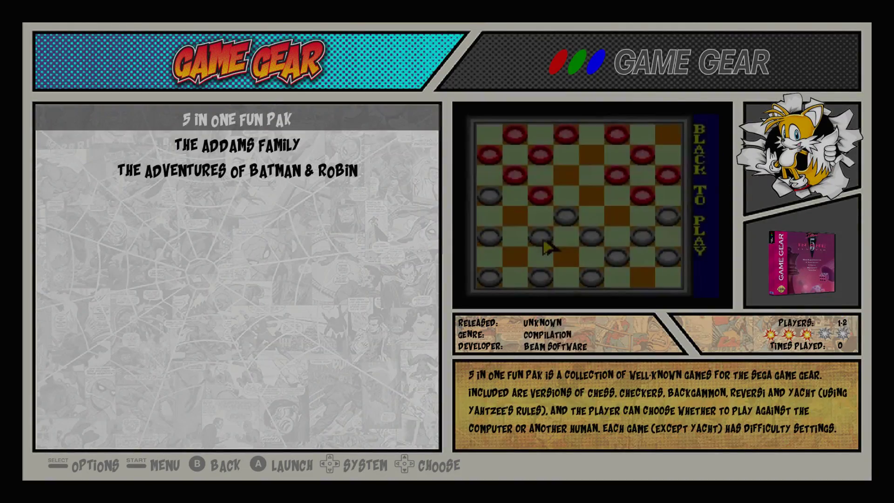
key("Down")
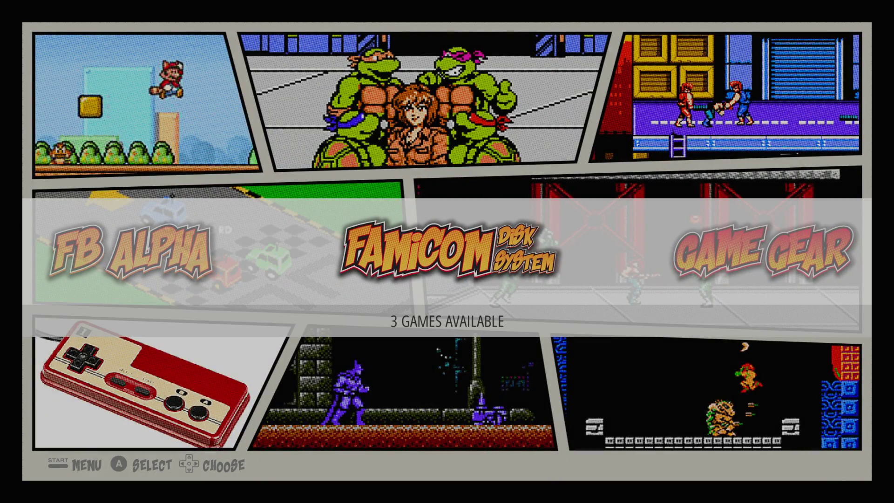
key("Left")
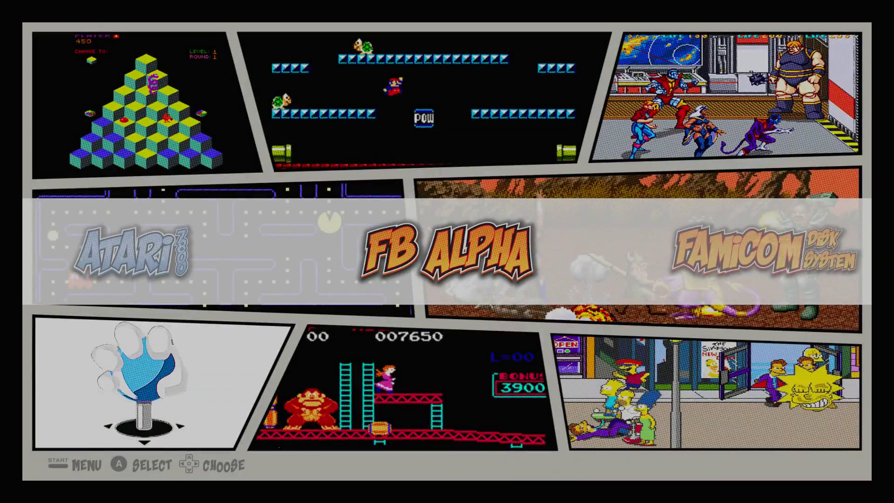
key("Left")
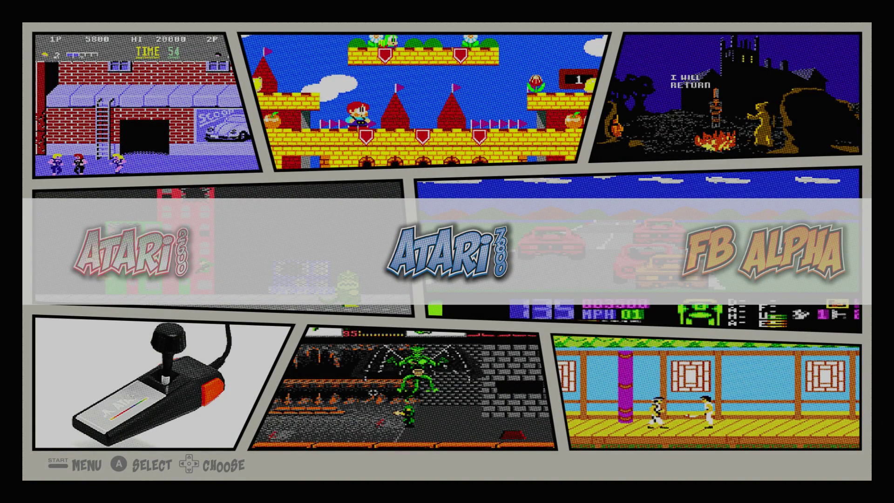